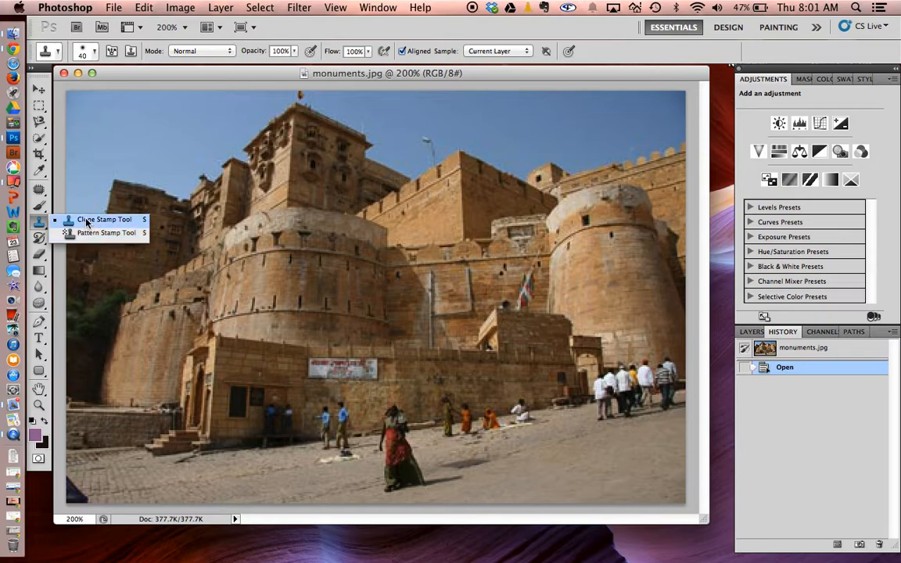
- Activate the Clone Stamp tool and keep its blending mode at Normal
left_click(86, 223)
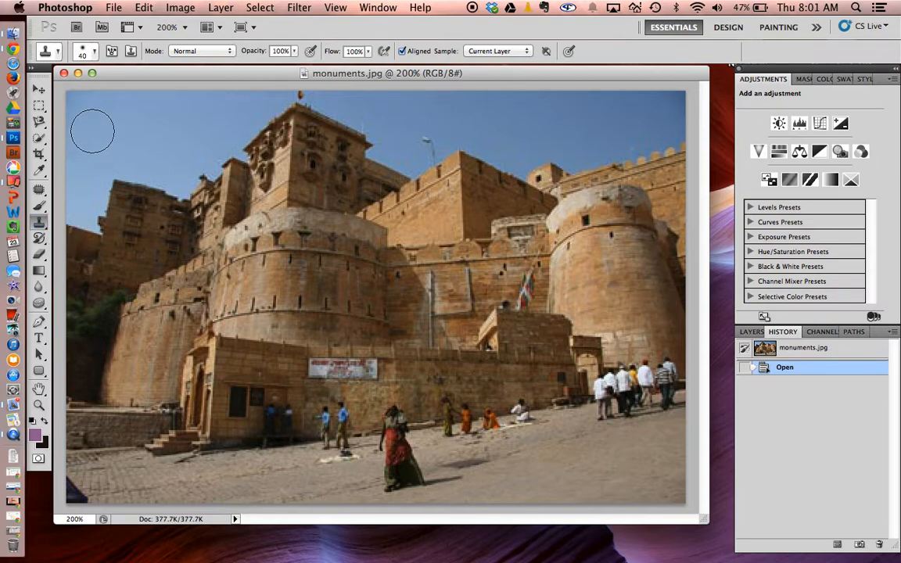
left_click(94, 53)
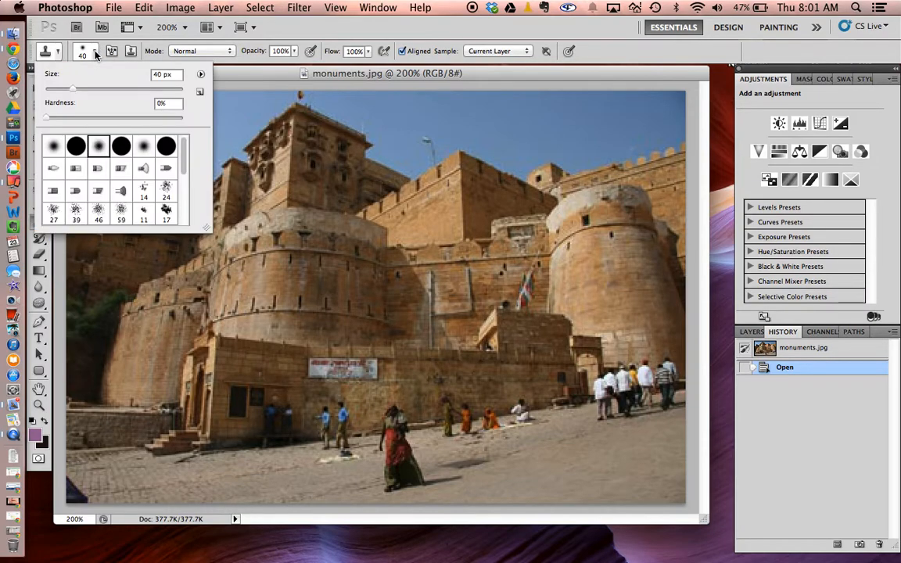
left_click(231, 50)
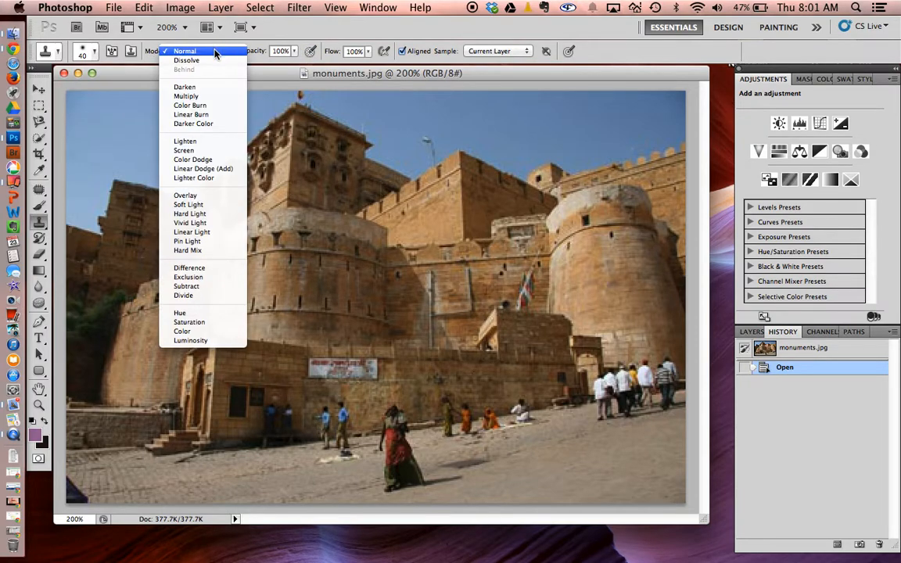
left_click(215, 52)
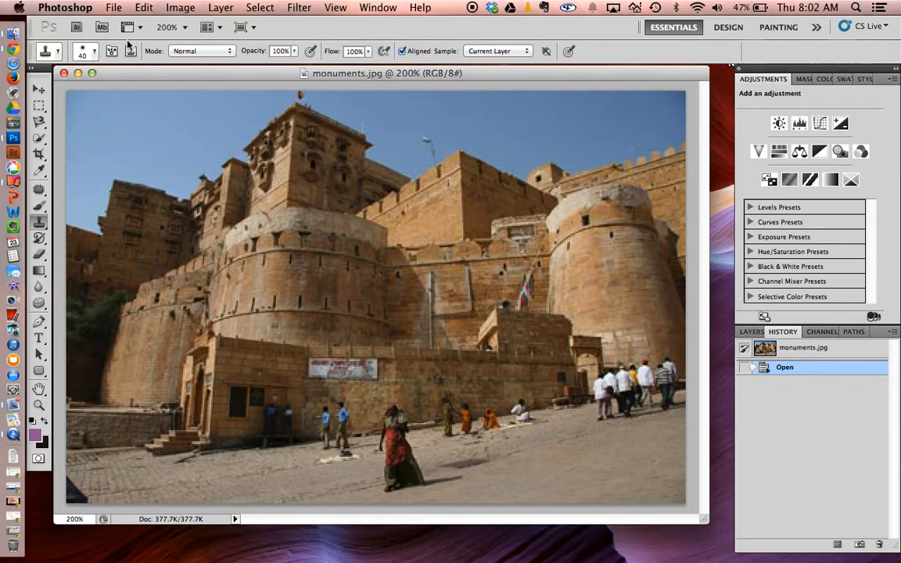
- Reduce the soft round clone brush size to 21 px
left_click(94, 52)
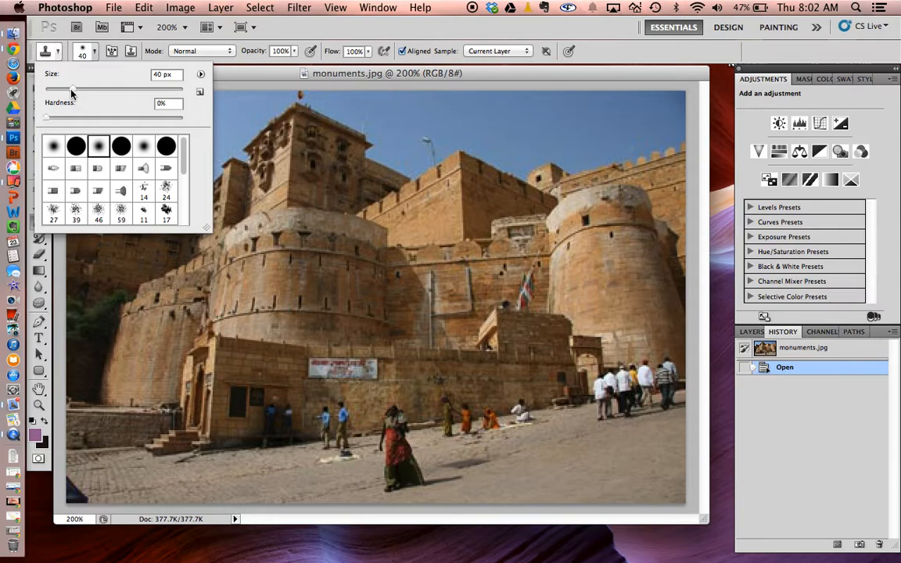
left_click_drag(70, 91, 64, 91)
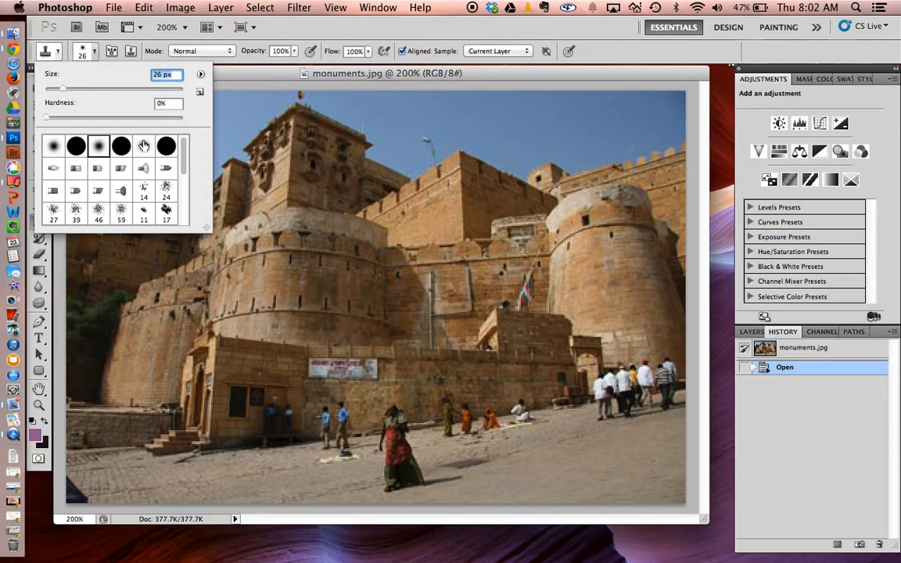
mouse_move(61, 91)
left_mouse_down()
mouse_move(52, 91)
mouse_move(60, 92)
left_mouse_up()
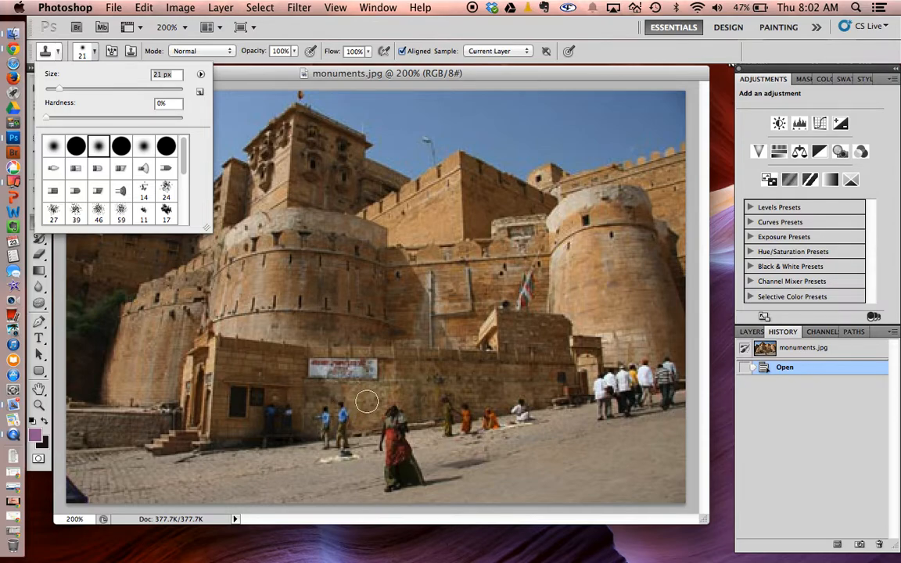
left_click(261, 74)
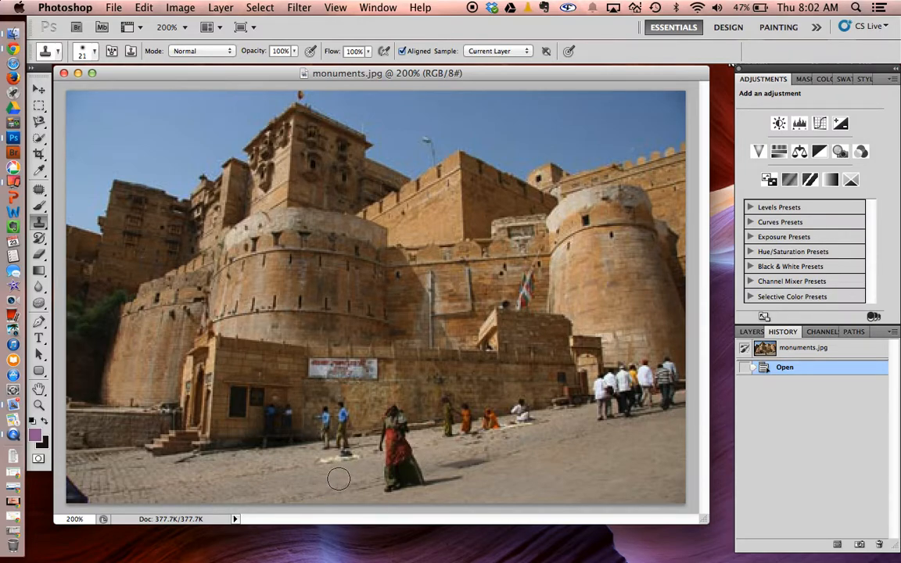
left_click(42, 190)
left_click(41, 189)
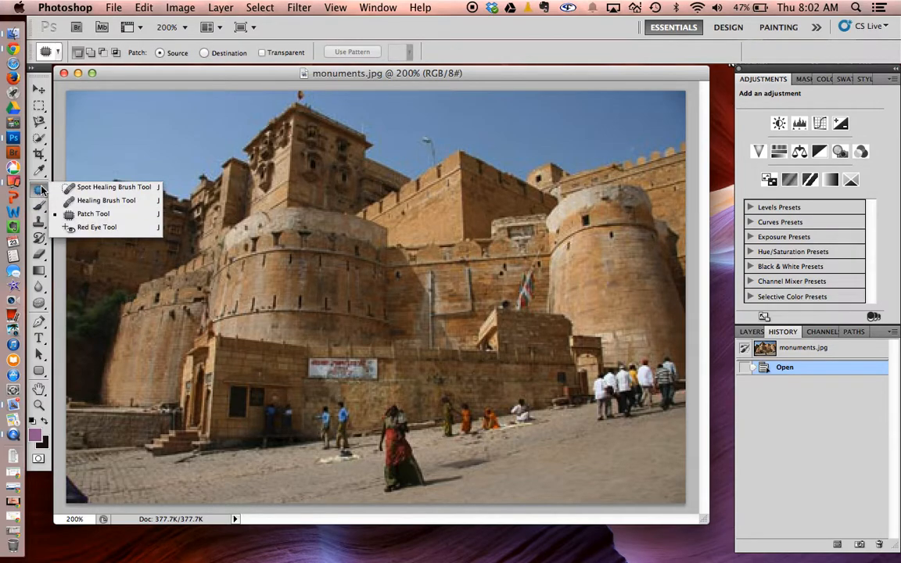
left_click(42, 189)
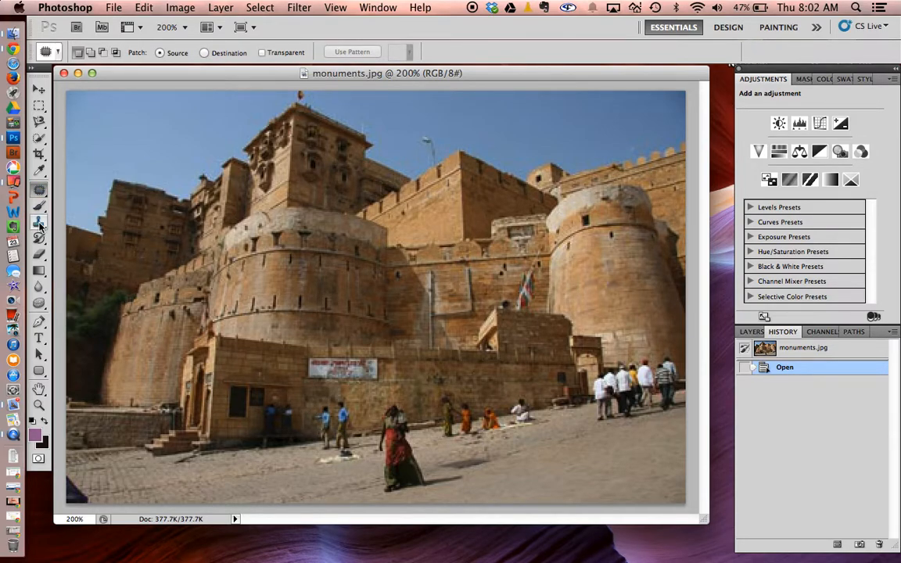
left_click(40, 223)
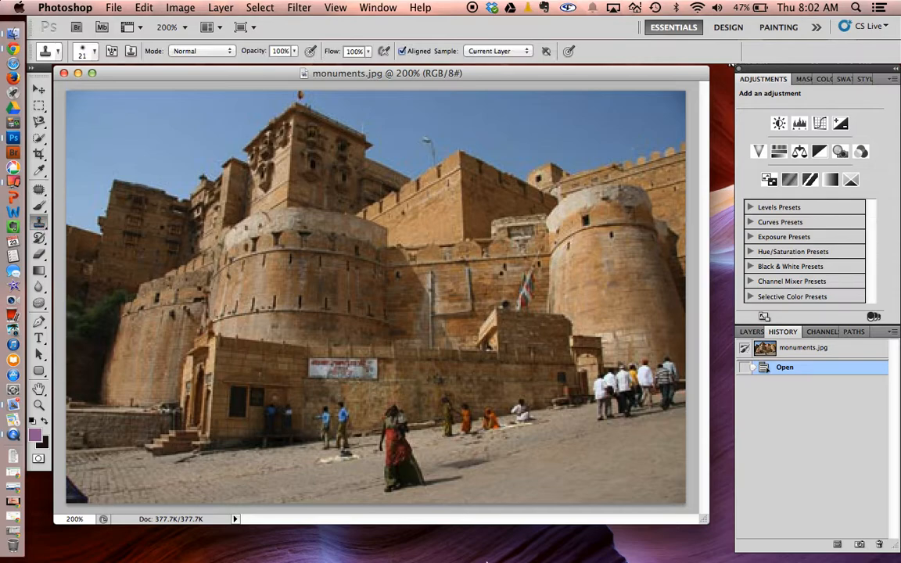
- Try to clone the sampled pavement over the foreground woman's lower skirt and the ground beside it, and undo the stroke
left_click(357, 487, "alt")
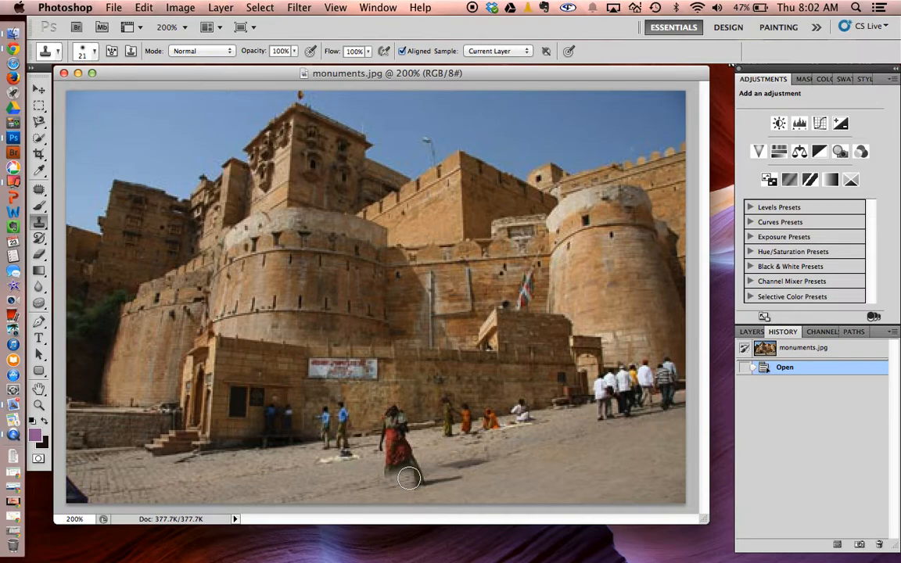
left_click_drag(413, 477, 459, 459)
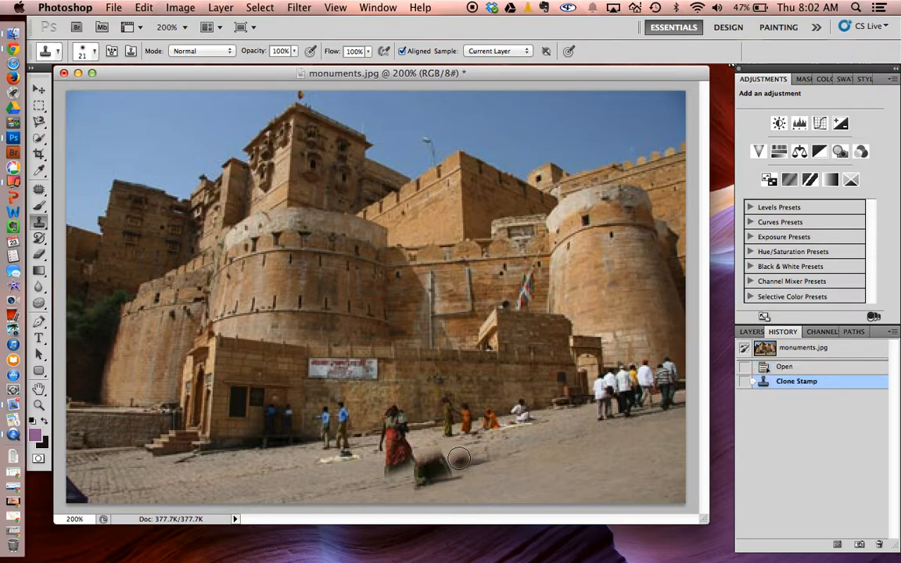
left_click(149, 7)
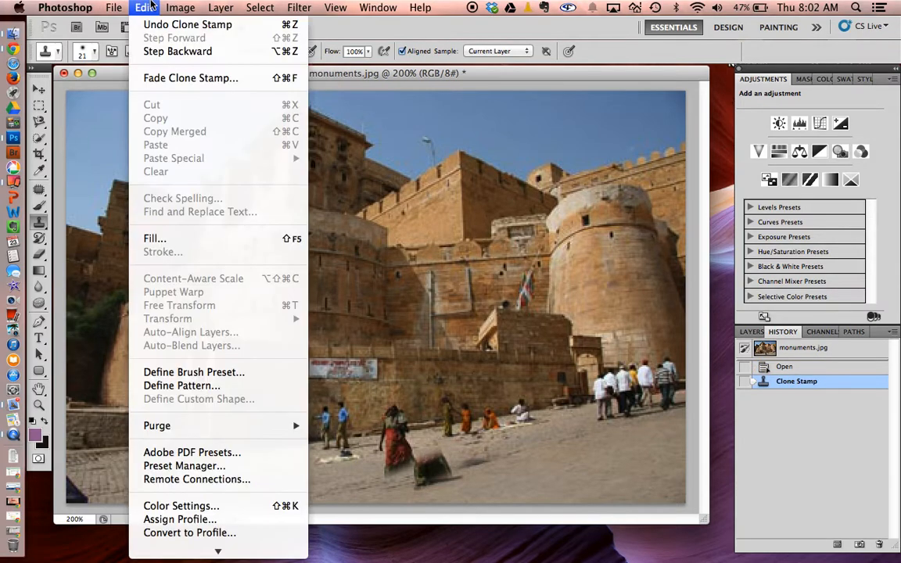
left_click(168, 51)
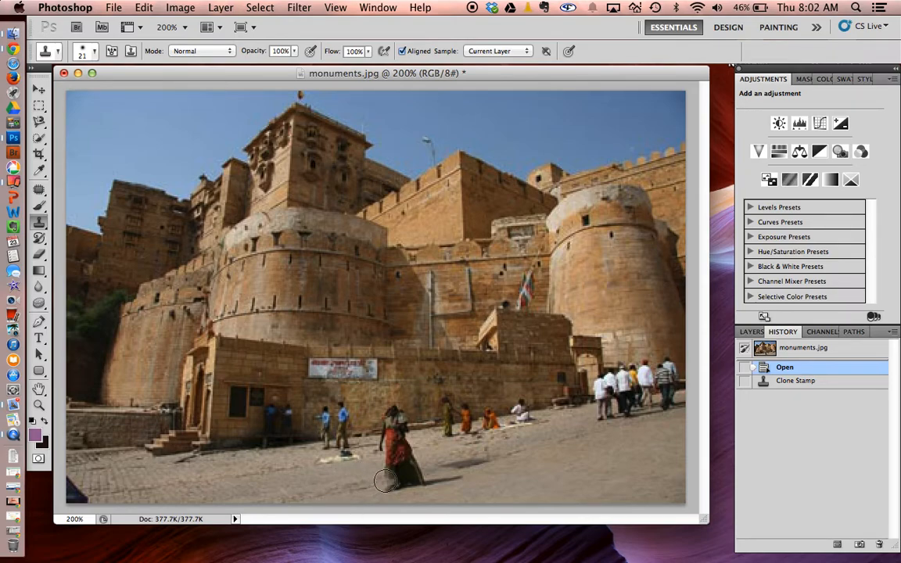
- Clone pavement over the hem and lower skirt of the foreground woman, resampling the ground beside her
mouse_move(397, 475)
left_mouse_down()
mouse_move(414, 479)
mouse_move(413, 471)
left_mouse_up()
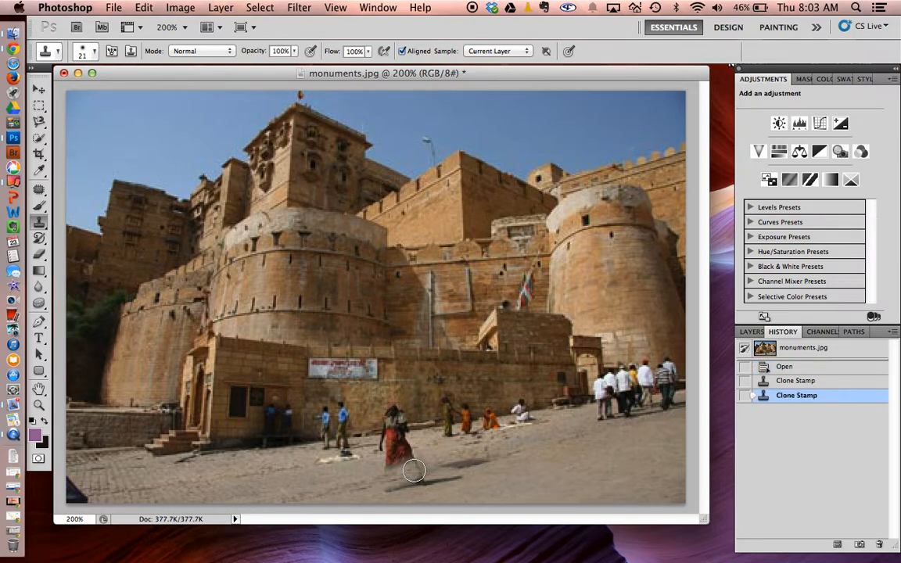
left_click(358, 485, "alt")
left_click_drag(408, 476, 425, 470)
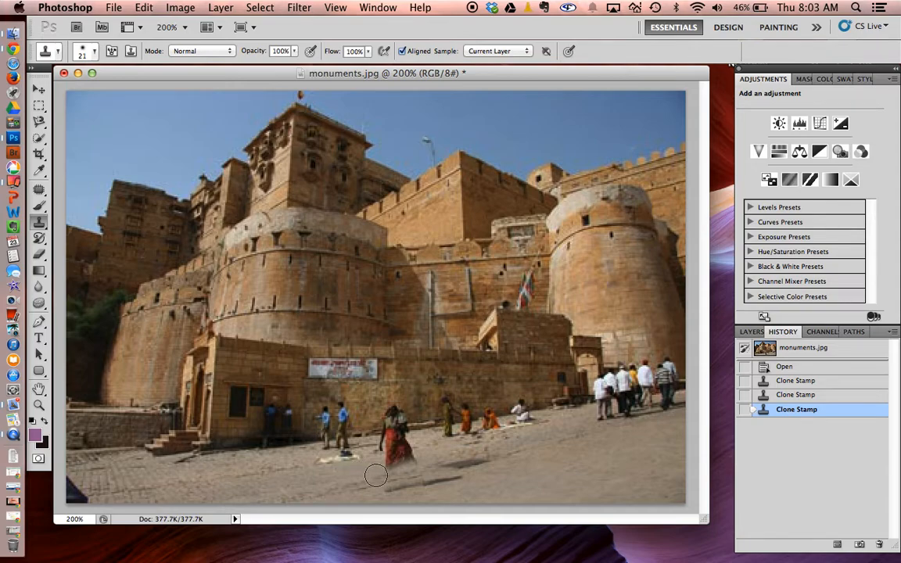
- Try to clone over the middle of the woman's red skirt, and undo that stroke
mouse_move(383, 466)
left_mouse_down()
mouse_move(408, 457)
mouse_move(403, 453)
left_mouse_up()
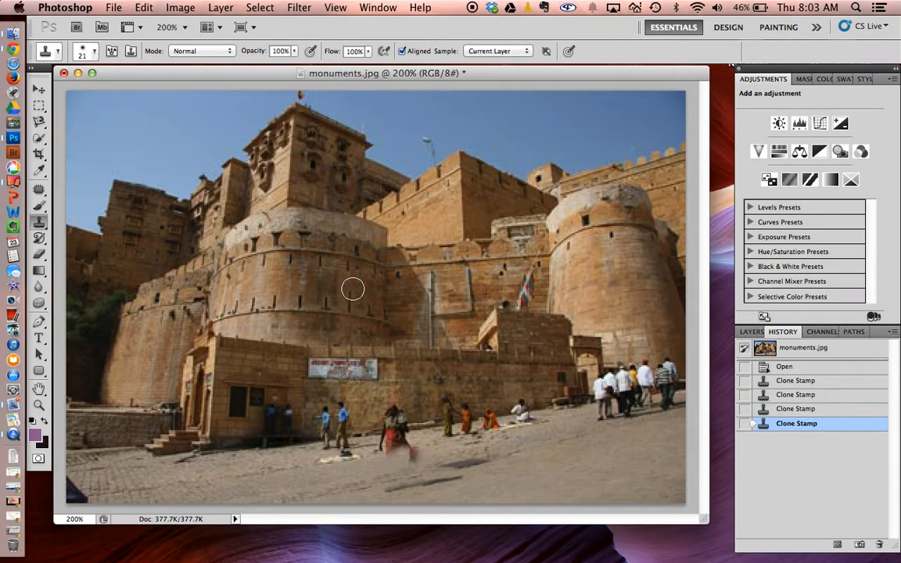
left_click(141, 7)
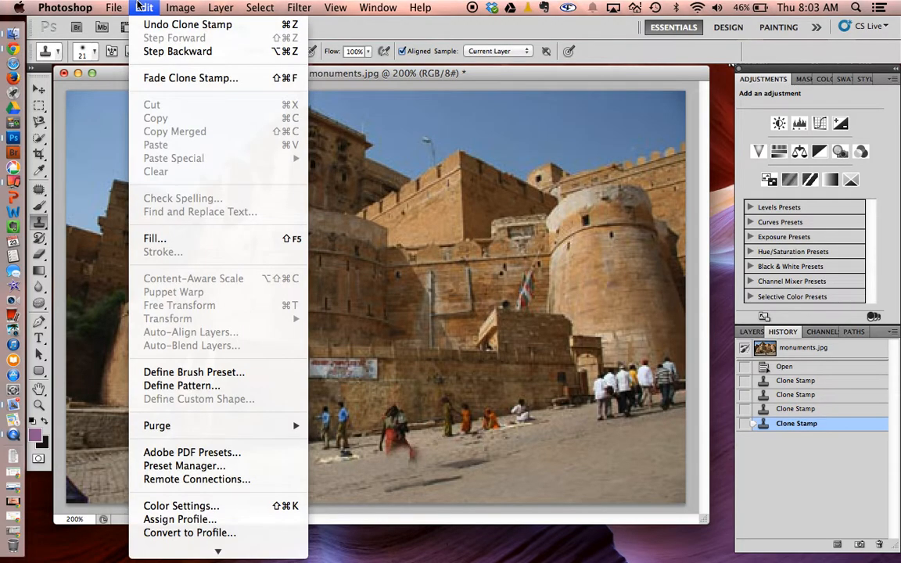
left_click(161, 50)
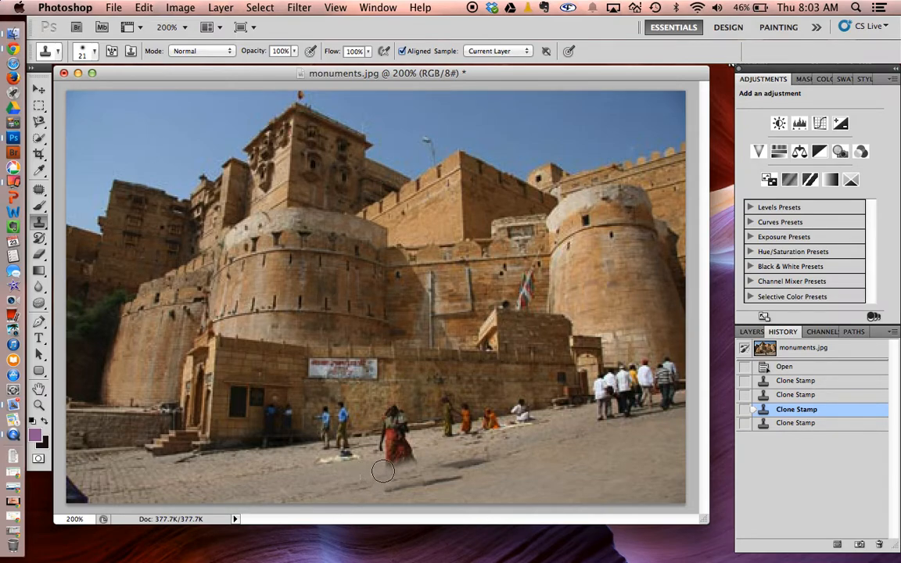
- Cover the woman's red skirt with pavement cloned from the ground on both sides of her
left_click_drag(383, 469, 416, 464)
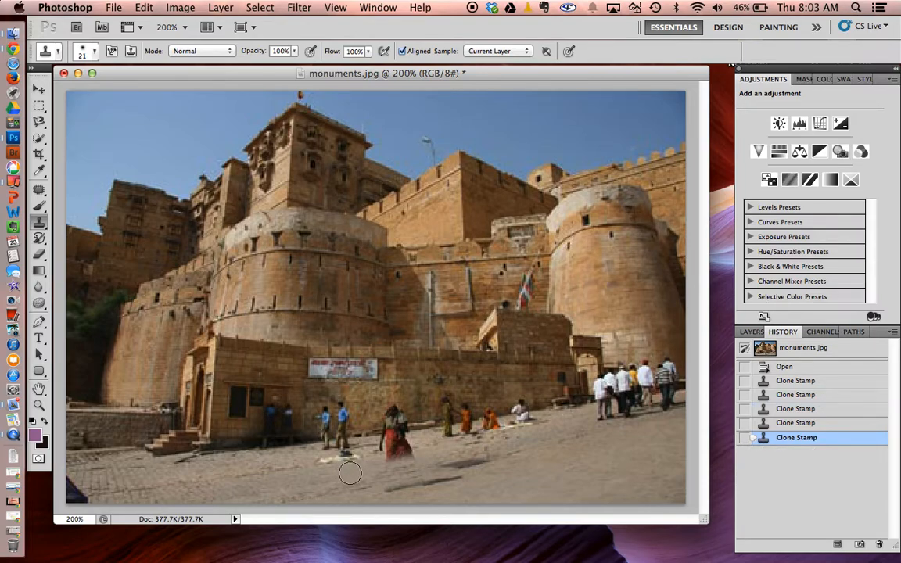
left_click_drag(383, 462, 415, 457)
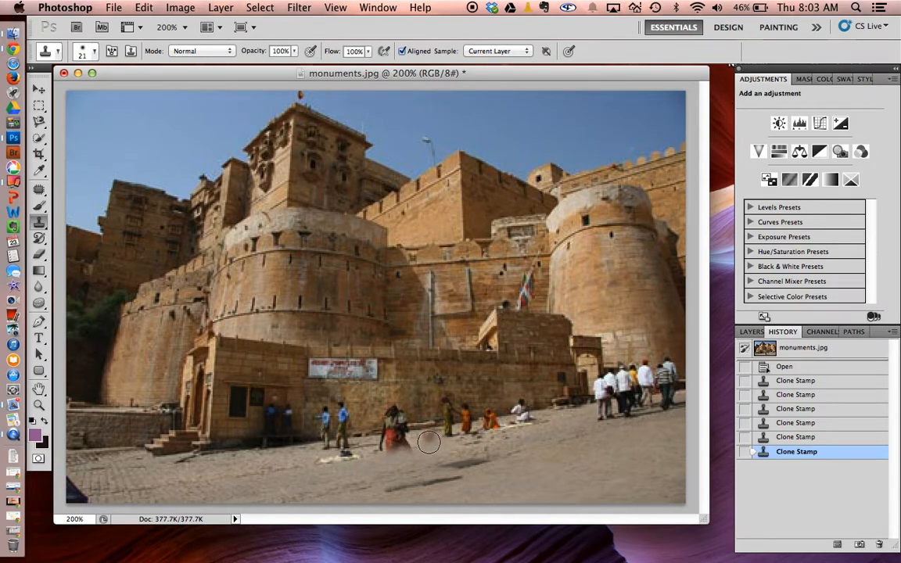
left_click(428, 443, "alt")
mouse_move(403, 443)
left_mouse_down()
mouse_move(391, 445)
mouse_move(402, 445)
left_mouse_up()
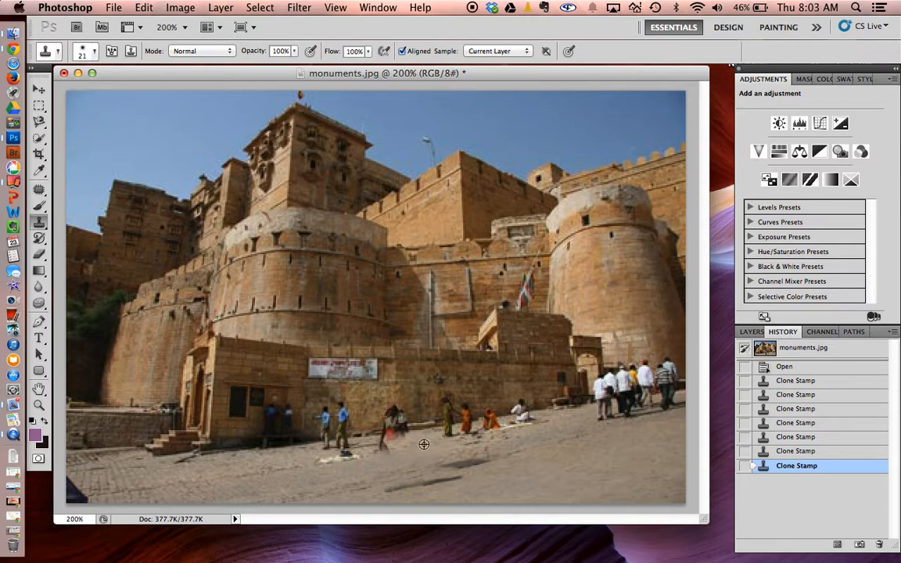
left_click(372, 453)
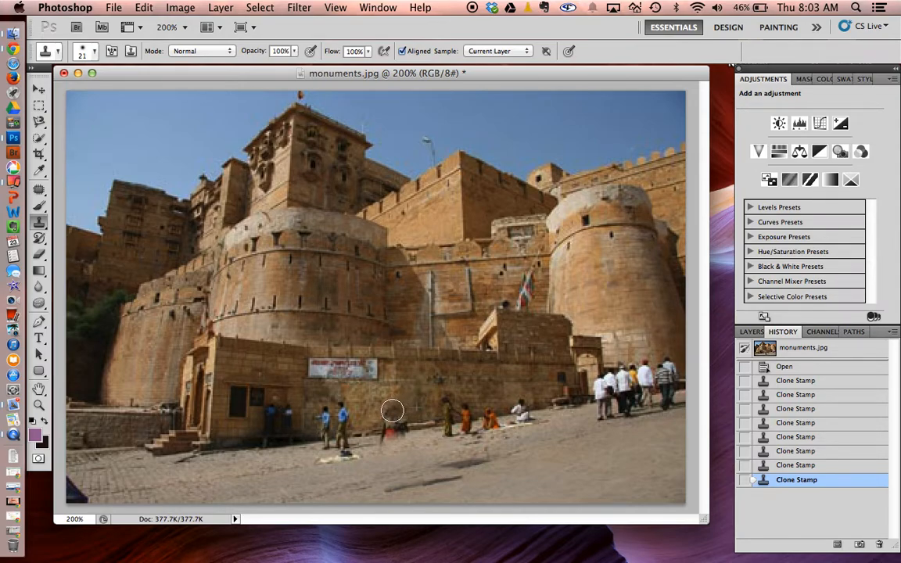
- Clone stone wall over the woman's head and torso, and pavement over the remaining traces of her skirt
left_click(393, 410)
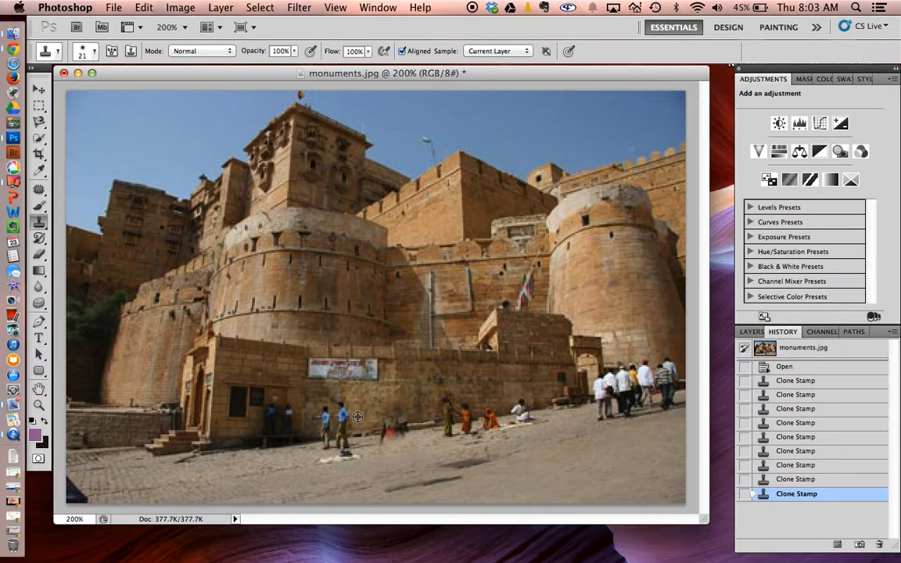
left_click_drag(381, 422, 406, 416)
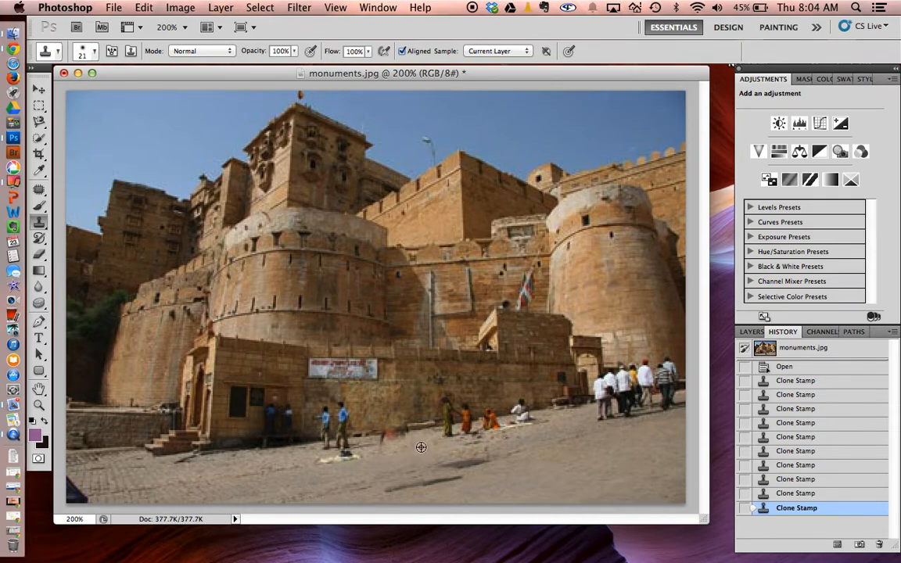
left_click(380, 444)
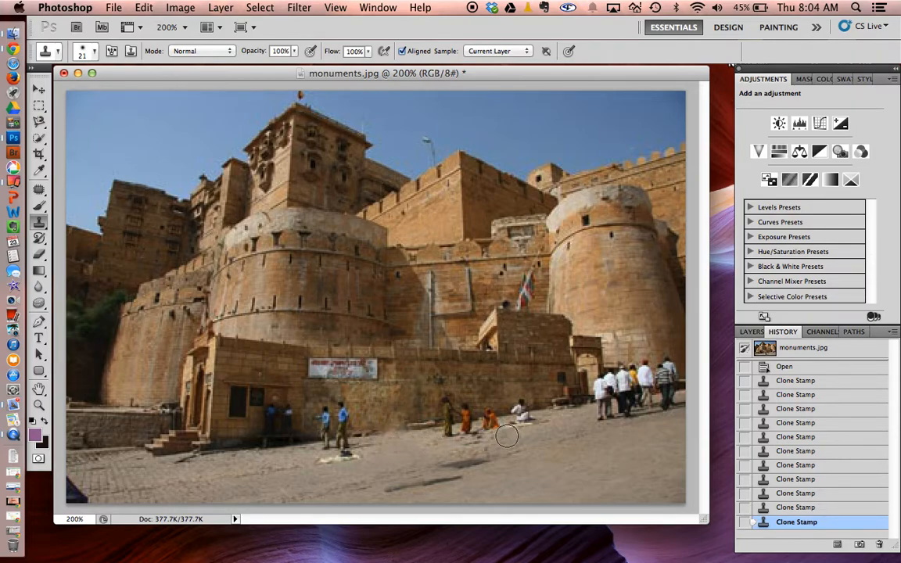
- Clone wall and pavement over the green-clad figure and the two orange-clad figures near the base of the wall
left_click(452, 430)
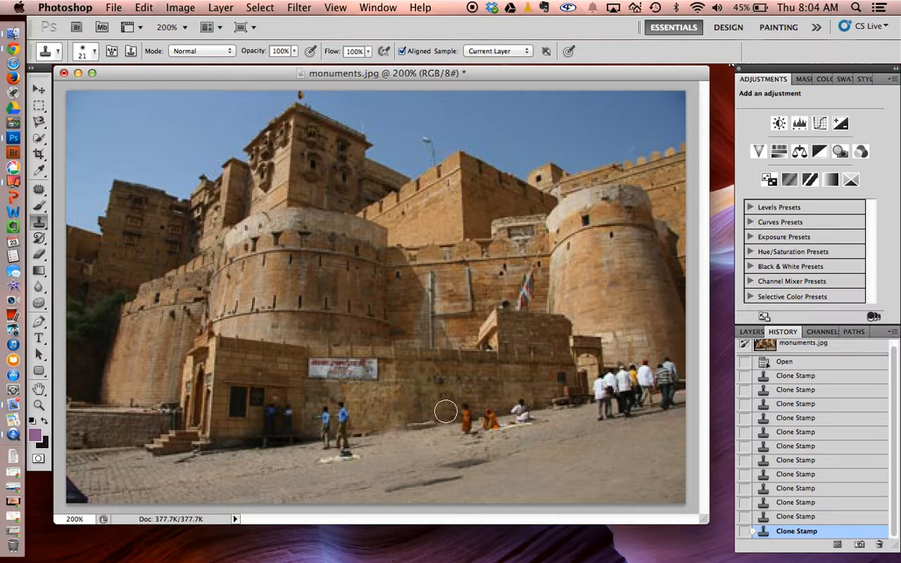
left_click(446, 412)
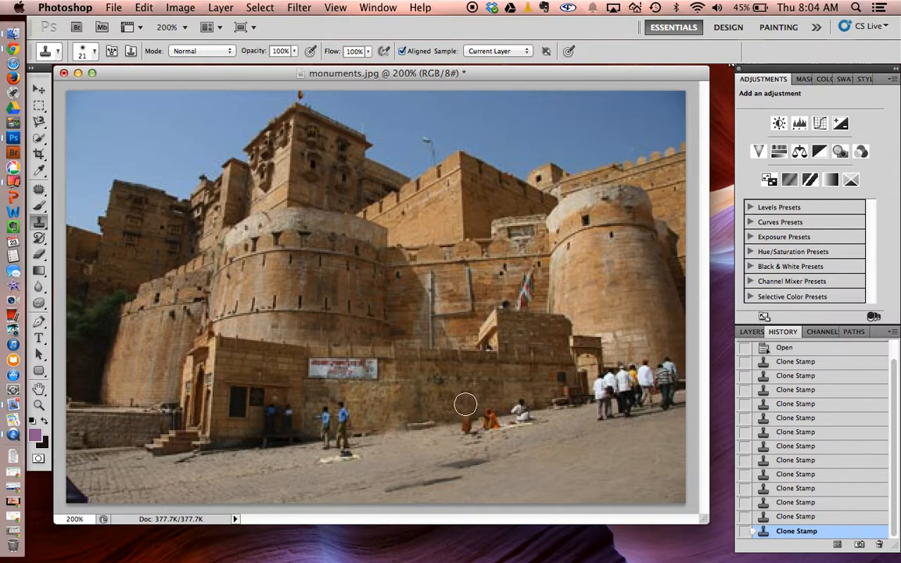
left_click(467, 416)
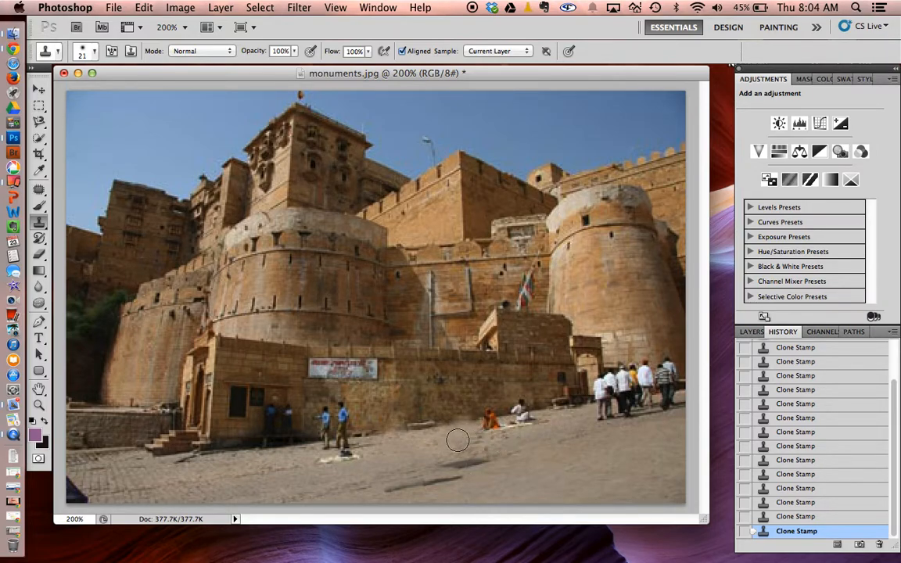
left_click(494, 424)
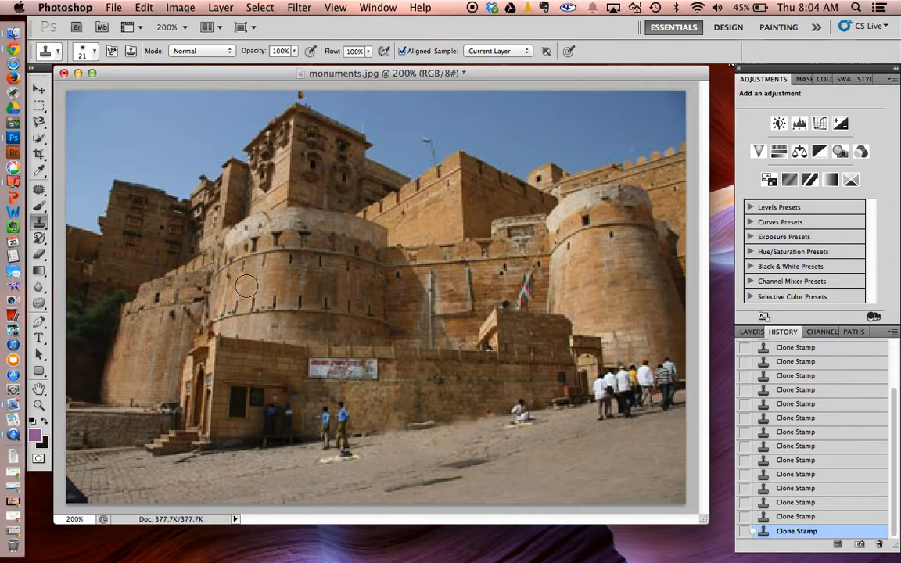
- Test the hard round 21 px brush at 100% hardness by cloning onto the wall beside the figures in blue, and undo the stroke
left_click(94, 51)
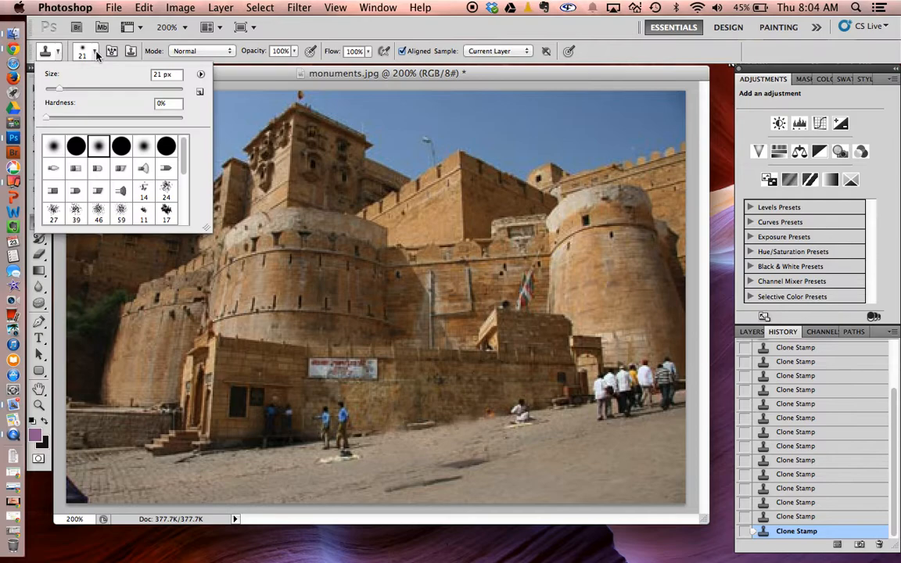
left_click(75, 147)
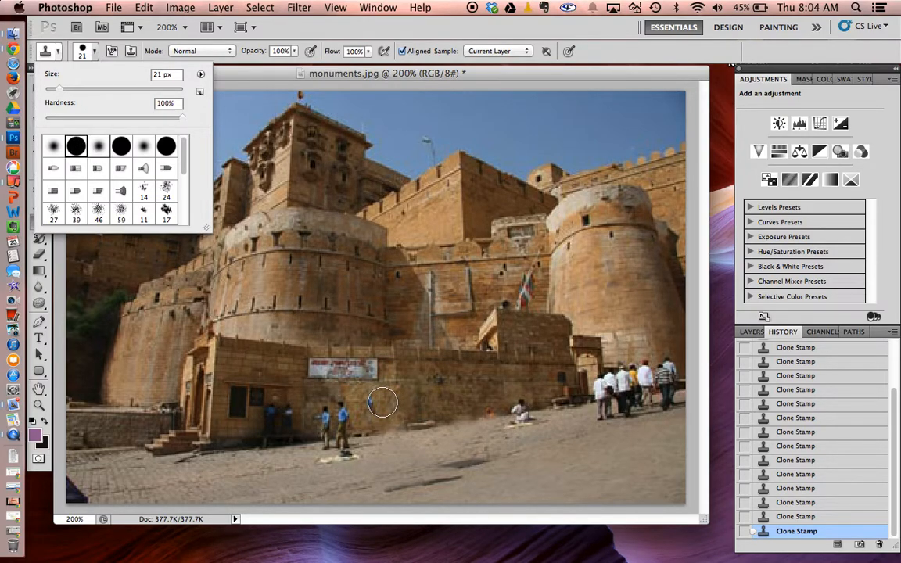
left_click(382, 402)
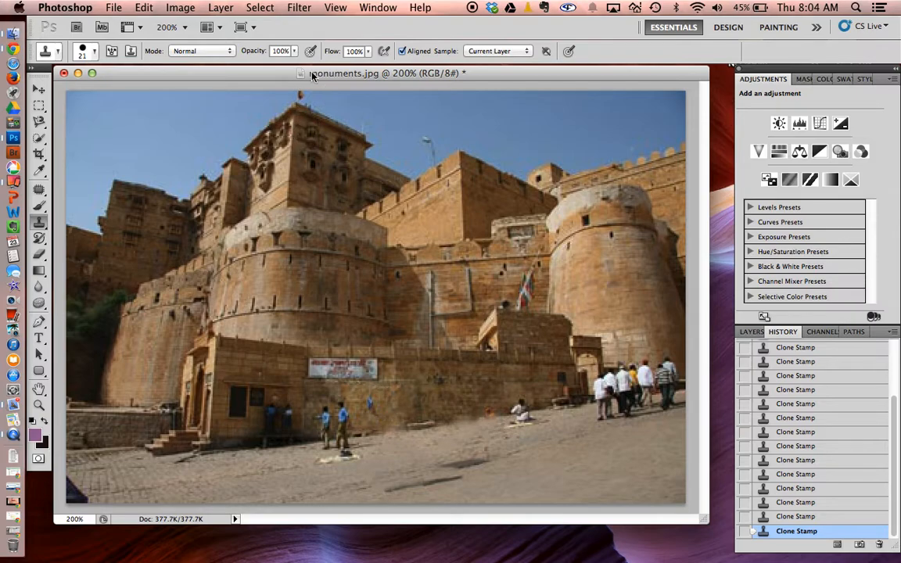
left_click(148, 7)
left_click(141, 25)
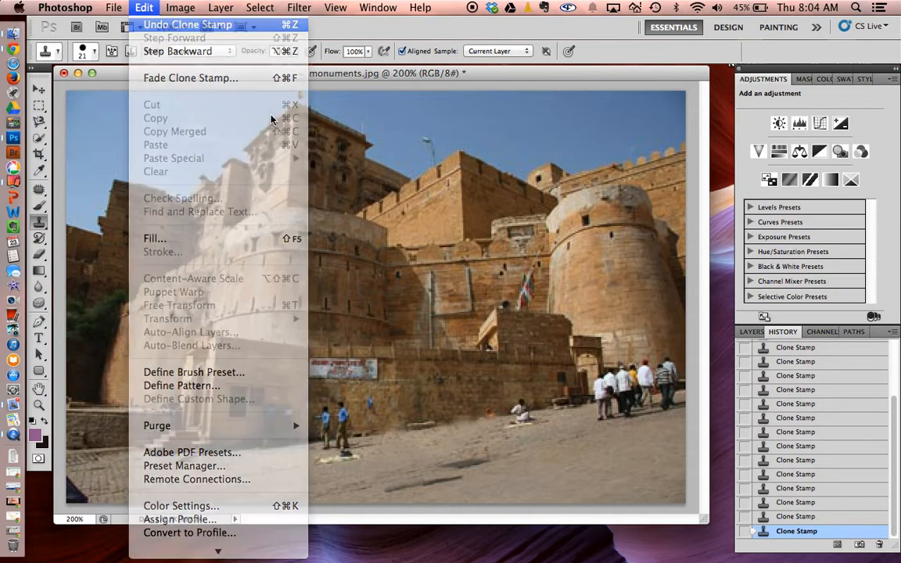
- Clone wall and pavement over the small blue figure below the banner and the orange figure at the base of the wall
left_click_drag(372, 407, 372, 427)
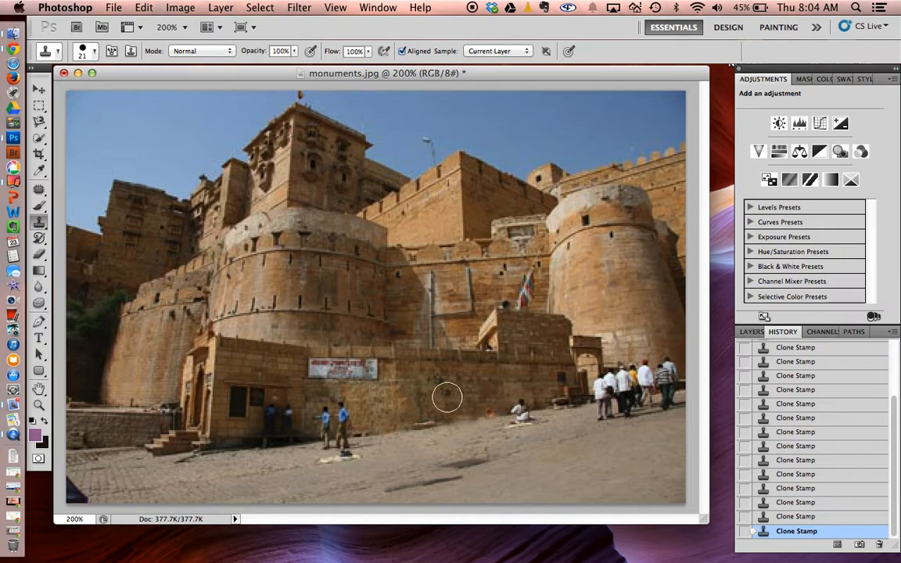
left_click(448, 399, "alt")
left_click(451, 413)
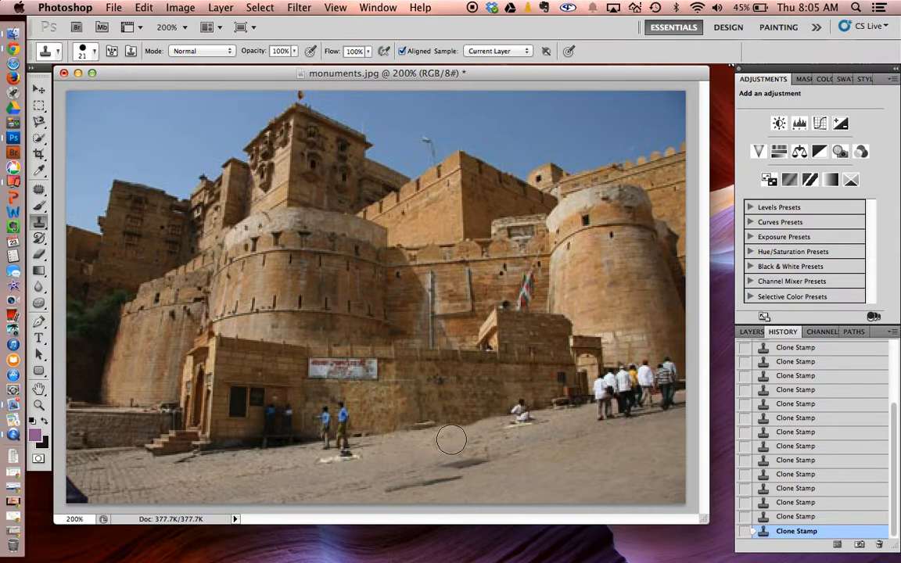
- Clone tower stone over the heads and upper bodies of the crowd standing in front of the round tower
left_click(655, 337, "alt")
left_click(672, 363)
left_click_drag(658, 364, 630, 367)
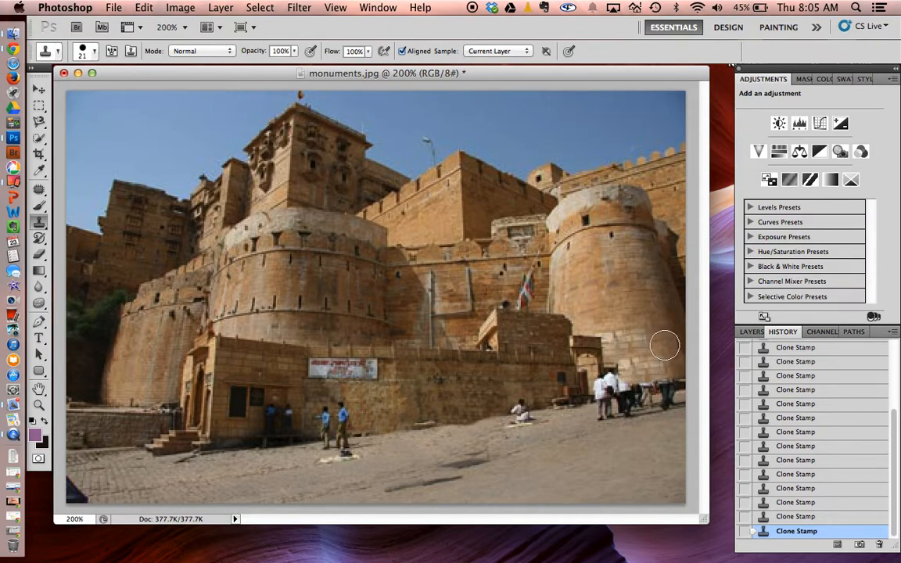
- Switch to the soft round 21 px brush at 0% hardness and clone stone and pavement over more of the crowd by the tower
left_click(84, 51)
left_click(94, 141)
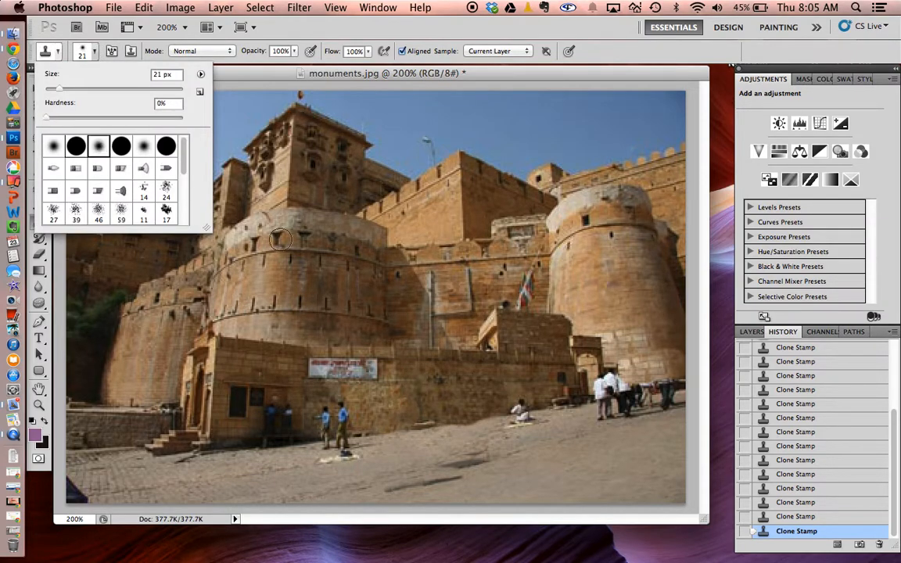
left_click(652, 339)
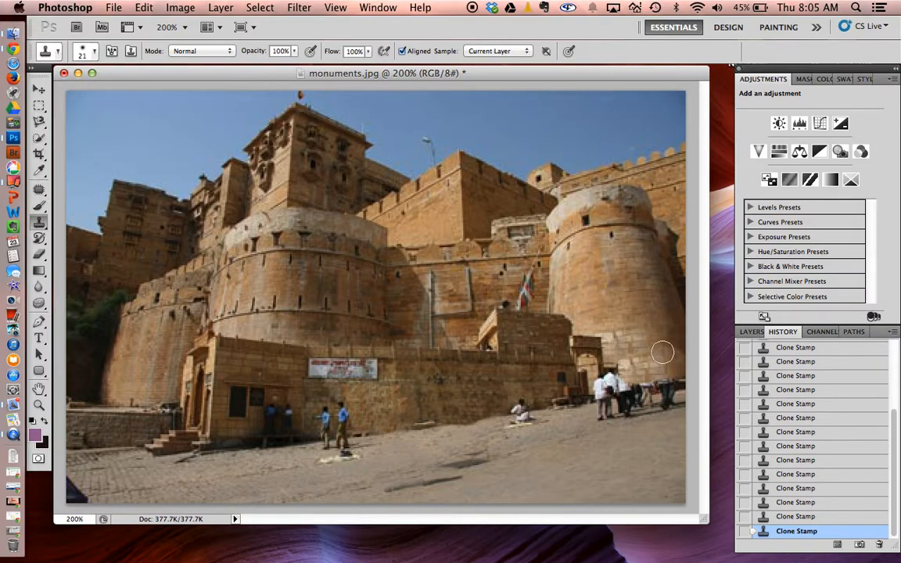
mouse_move(667, 350)
left_mouse_down()
mouse_move(676, 374)
mouse_move(625, 388)
left_mouse_up()
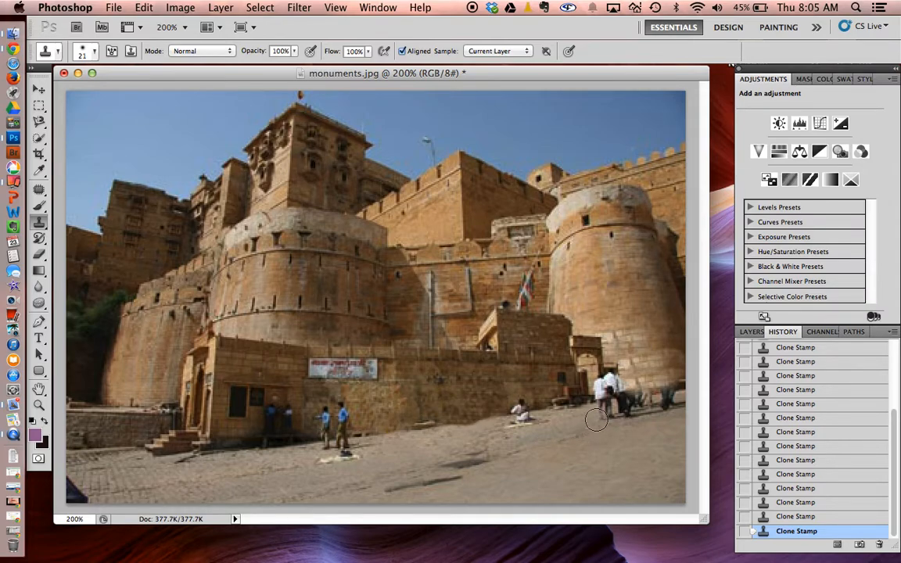
left_click_drag(638, 406, 667, 400)
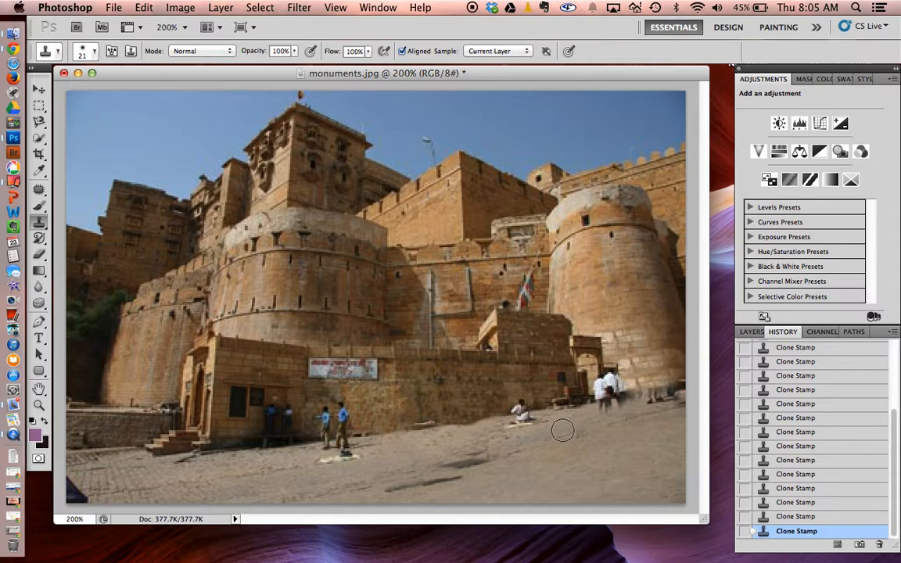
- Clone pavement over the leftover legs and shadows of the crowd along the base of the round tower
left_click(563, 429, "alt")
mouse_move(636, 409)
left_mouse_down()
mouse_move(672, 401)
mouse_move(603, 412)
mouse_move(626, 399)
left_mouse_up()
left_click(568, 429, "alt")
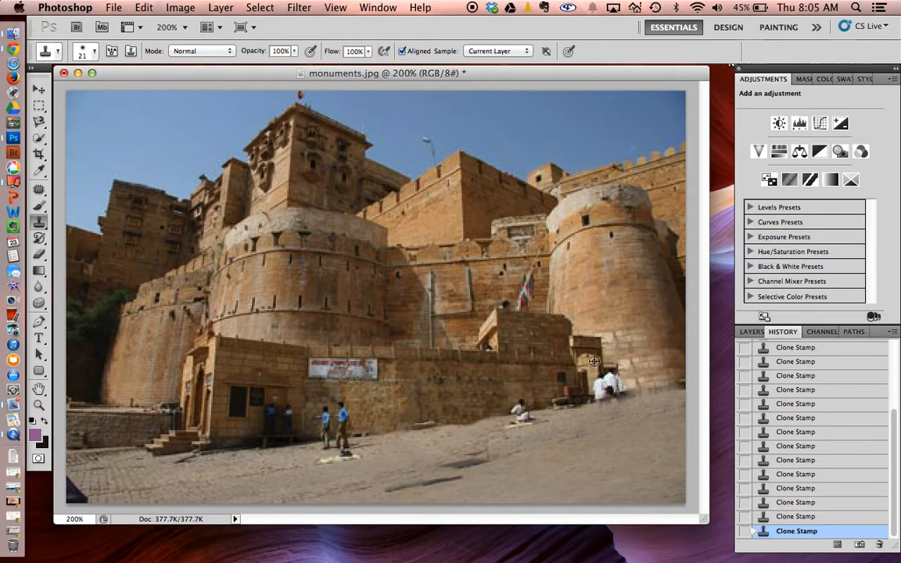
- Reduce the brush size to 7 px and clone stonework over the remaining white-clad figures beside the small gateway
left_click(94, 51)
left_click_drag(57, 89, 49, 90)
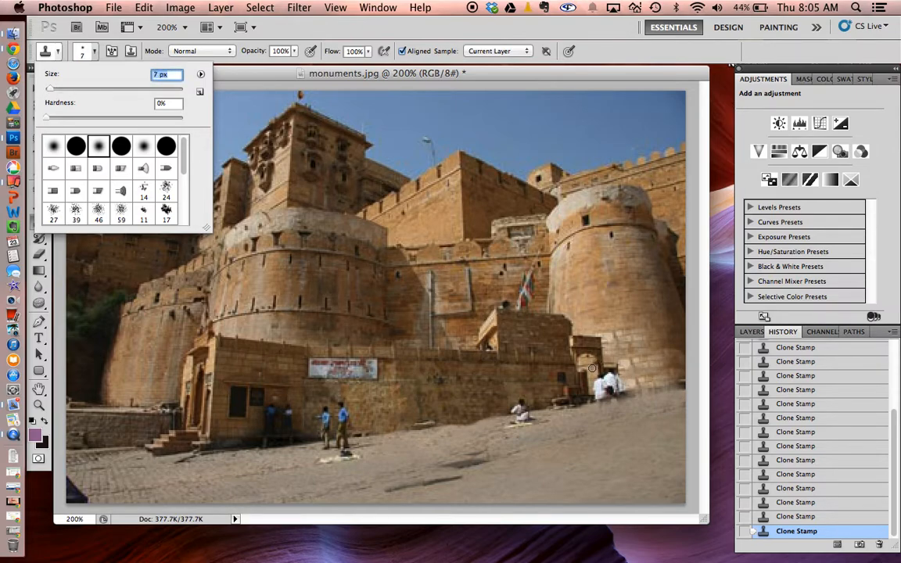
key("Return")
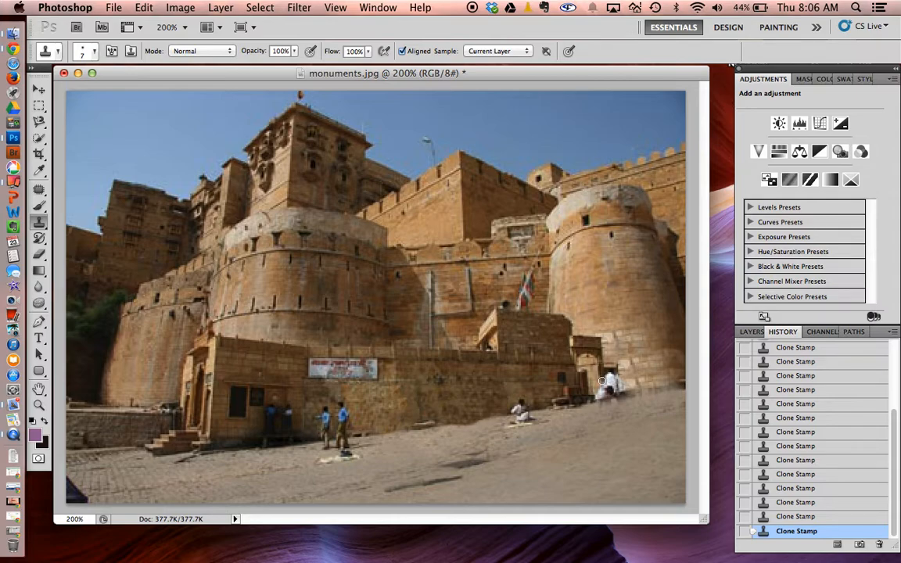
left_click_drag(602, 387, 601, 397)
left_click(590, 344, "alt")
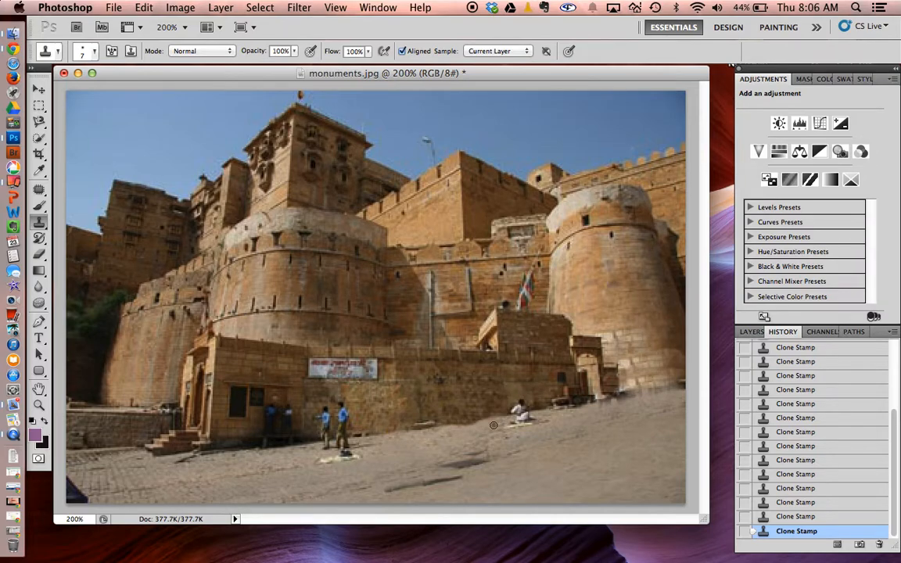
right_click(430, 440)
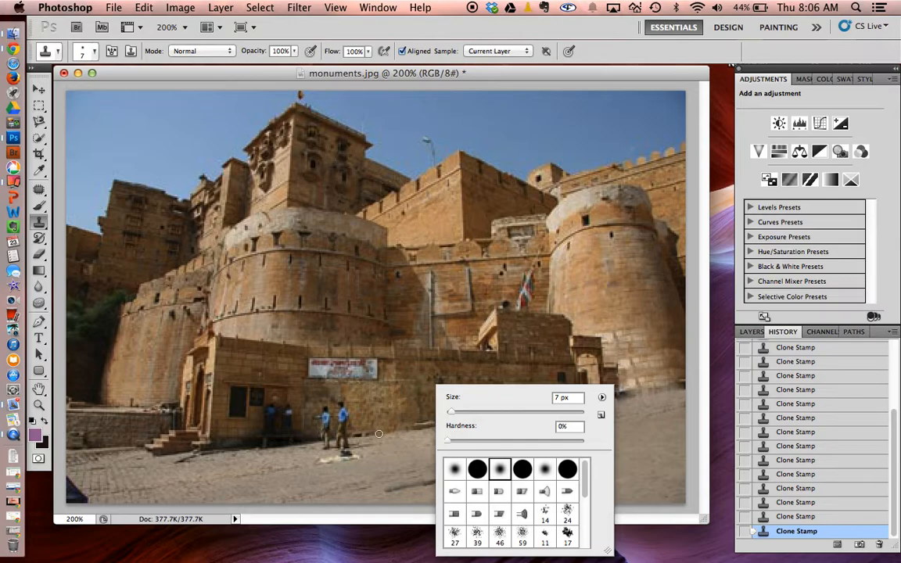
left_click(403, 448)
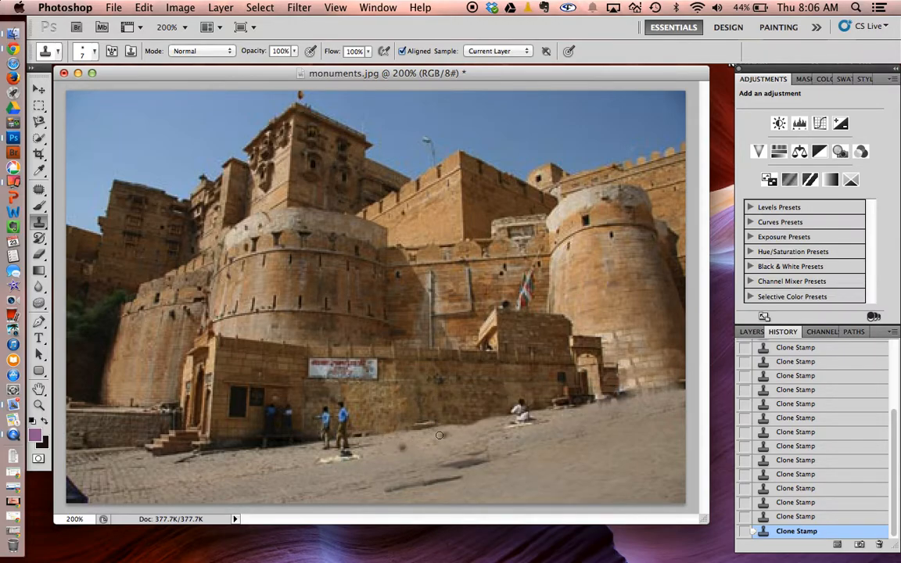
left_click(144, 8)
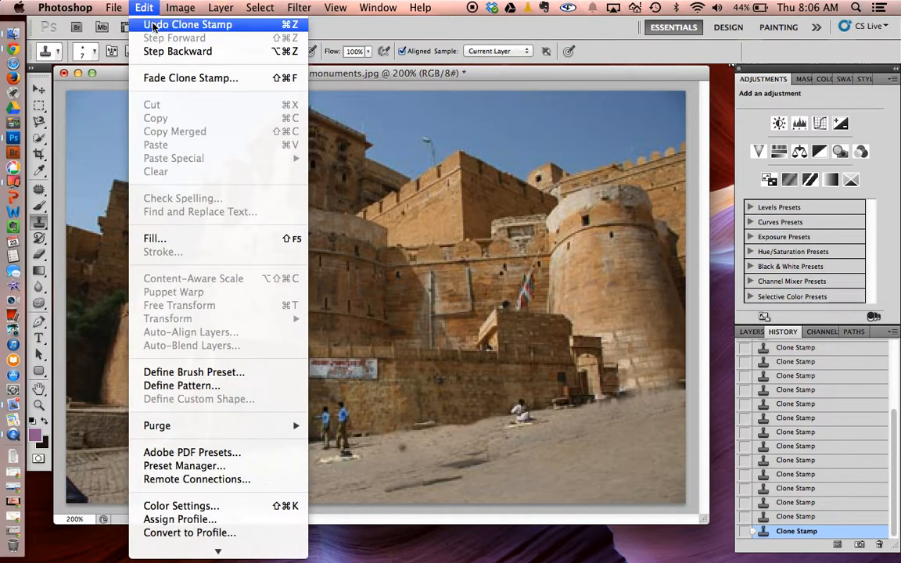
left_click(184, 24)
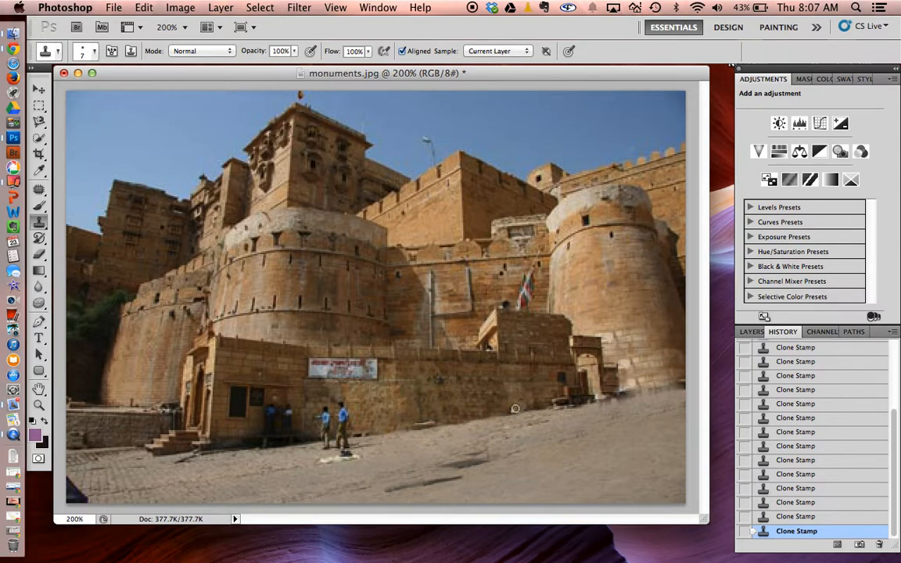
- Clone wall and pavement over the two blue-shirted figures below the banner and the mat at their feet
mouse_move(326, 414)
left_mouse_down()
mouse_move(321, 423)
mouse_move(320, 394)
mouse_move(323, 436)
left_mouse_up()
left_click(320, 394, "alt")
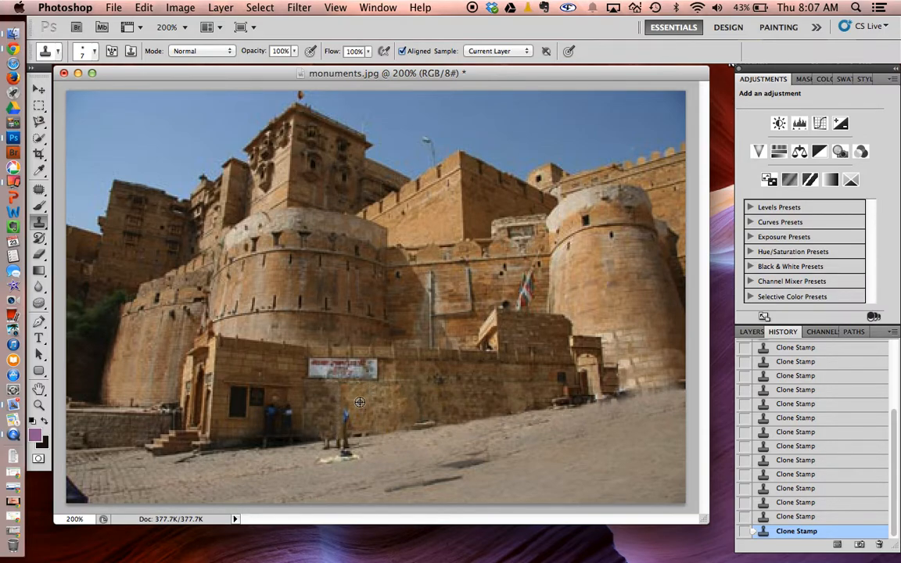
left_click_drag(347, 413, 346, 444)
mouse_move(323, 445)
left_mouse_down()
mouse_move(345, 456)
mouse_move(320, 460)
mouse_move(343, 459)
left_mouse_up()
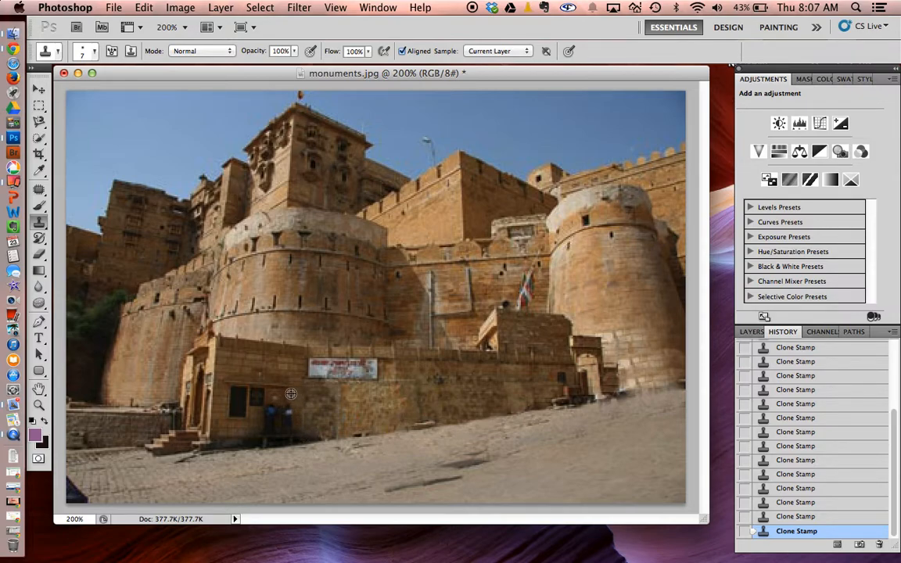
- Clone the surrounding wall and door texture over the two blue-clad figures in front of the small building
left_click(291, 393, "alt")
left_click_drag(290, 405, 290, 419)
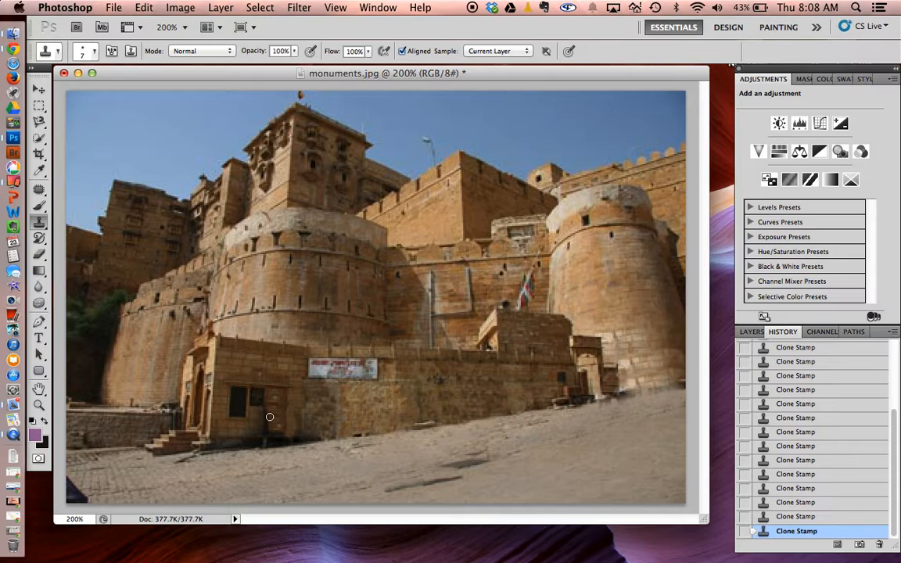
left_click(268, 392, "alt")
left_click_drag(269, 412, 268, 429)
- Switch to the hard round 7 px brush at 100% hardness and clone a crisp edge where the round tower meets the pavement
left_click(86, 51)
left_click(72, 143)
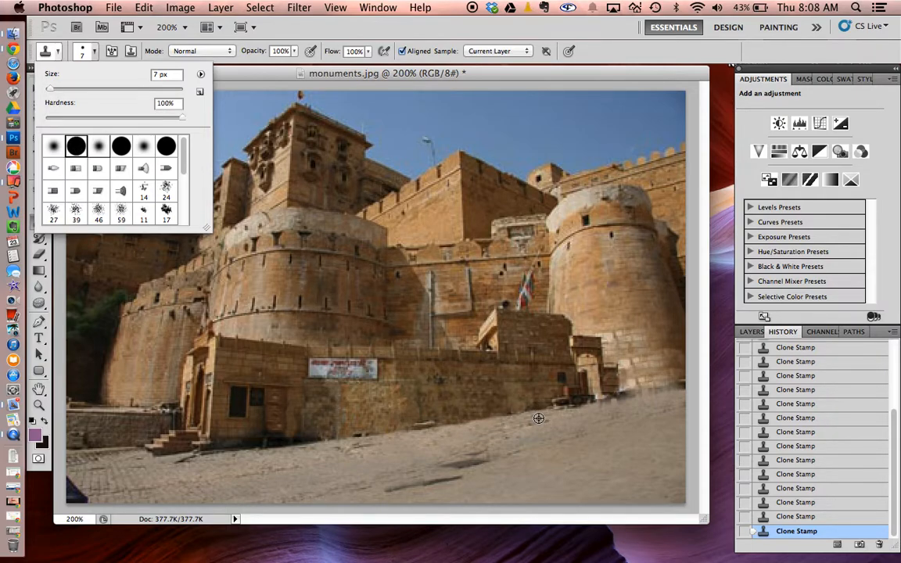
left_click(483, 377, "alt")
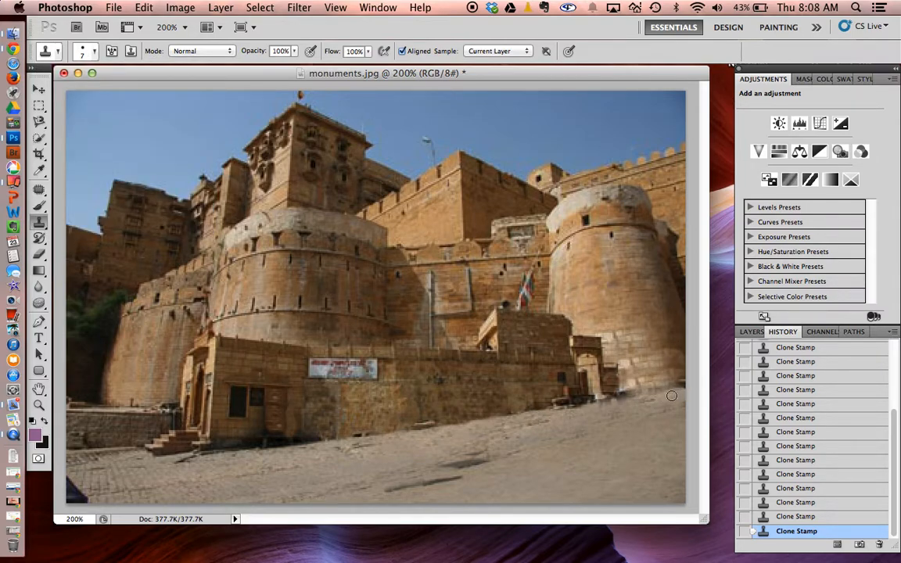
left_click(663, 336, "alt")
left_click(682, 382)
left_click(683, 383, "alt")
left_click_drag(672, 386, 668, 389)
left_click_drag(652, 389, 641, 392)
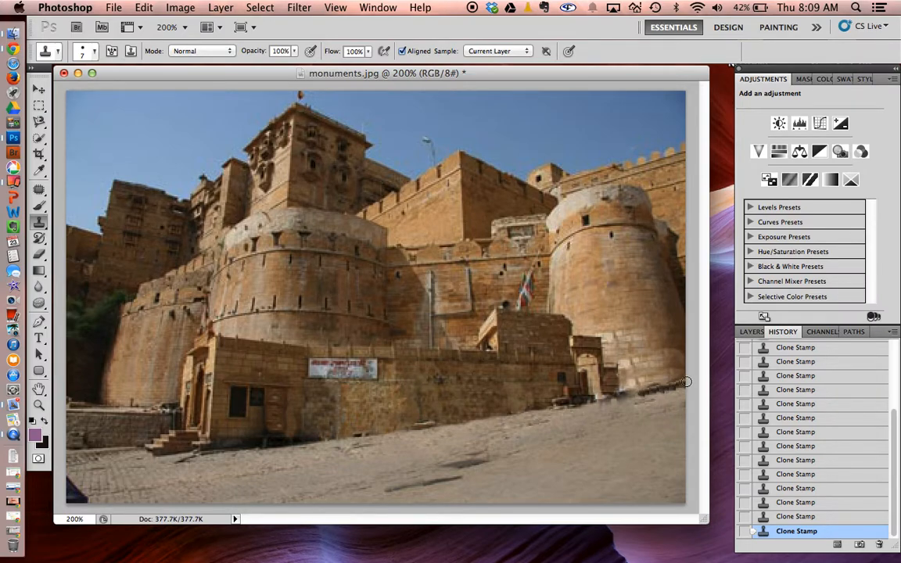